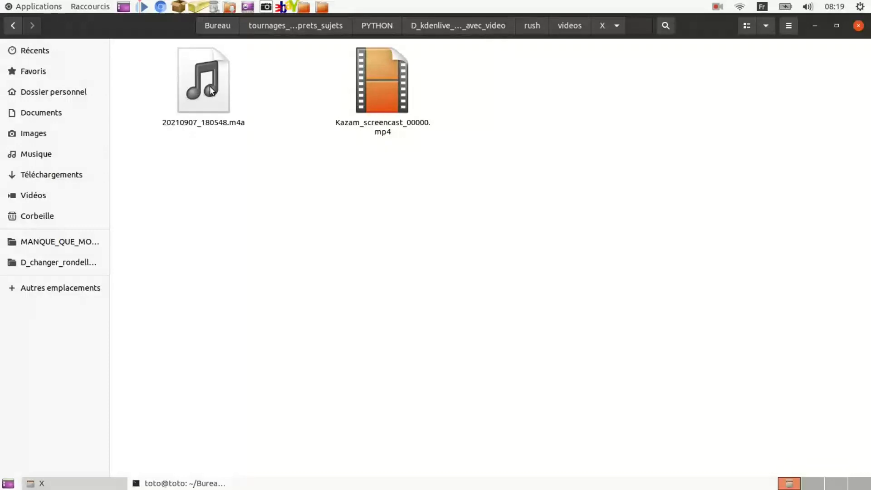
Step: Open Kazam_screencast_00000.mp4 in Audacity and display its audio track as a spectrogram
right_click(374, 99)
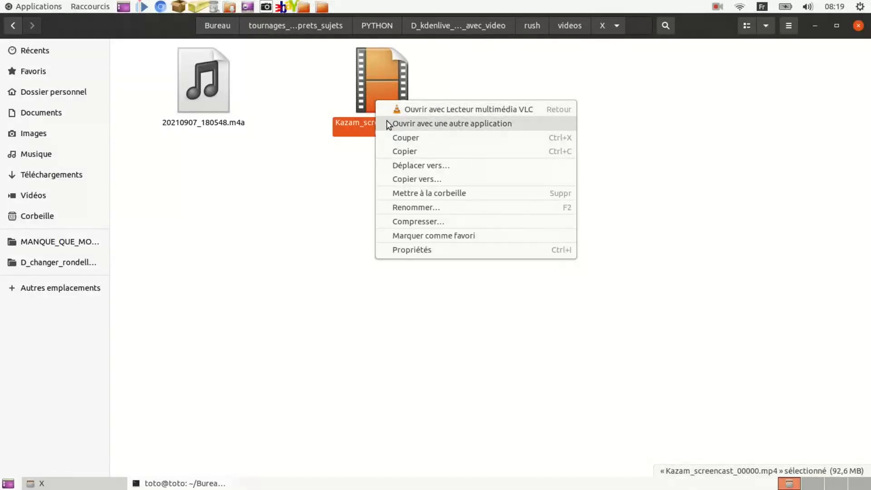
left_click(389, 123)
double_click(351, 209)
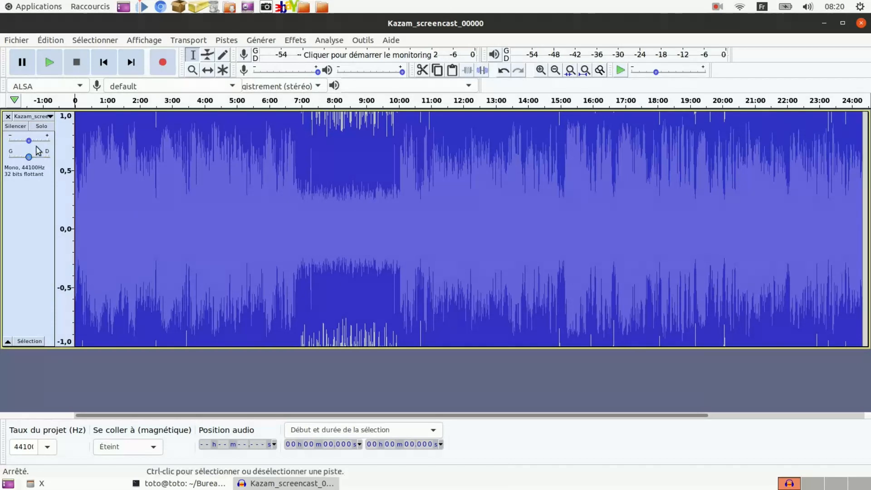
left_click(34, 116)
left_click(95, 227)
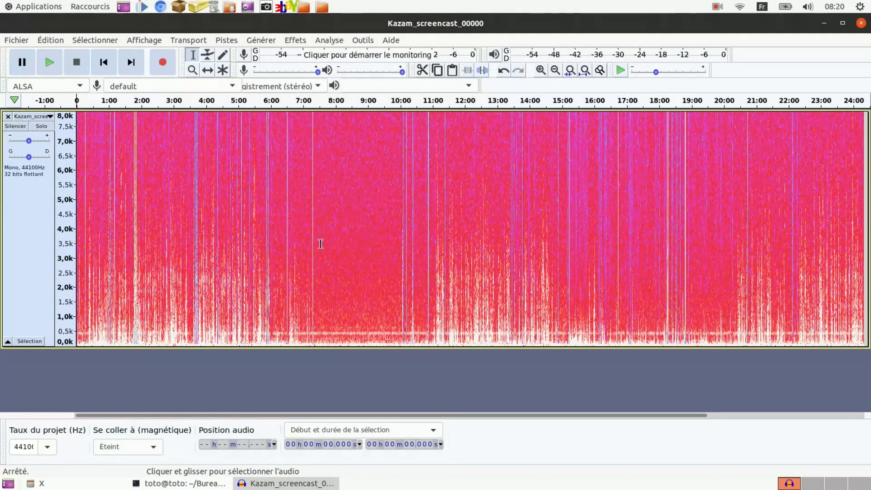
Step: Select the stretch from about 7:26 to 9:54 and listen to its sound, dismissing the software problem report
left_click(316, 308)
left_click(397, 297, "shift")
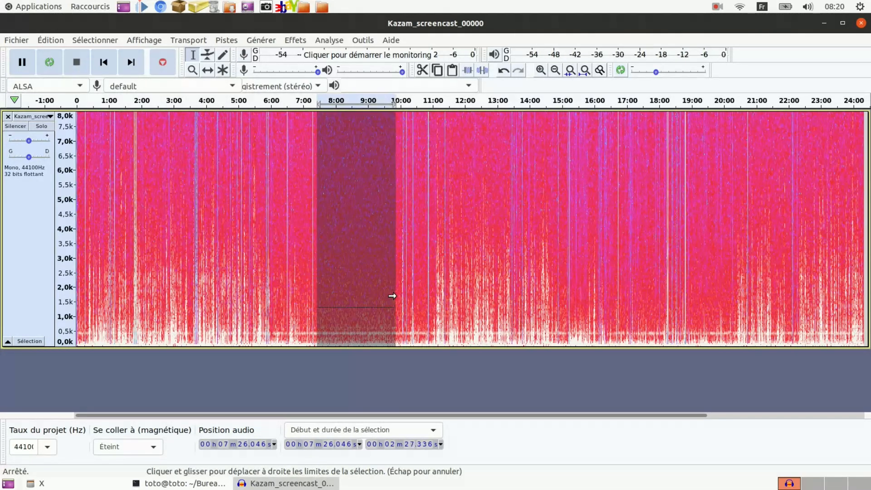
key("space")
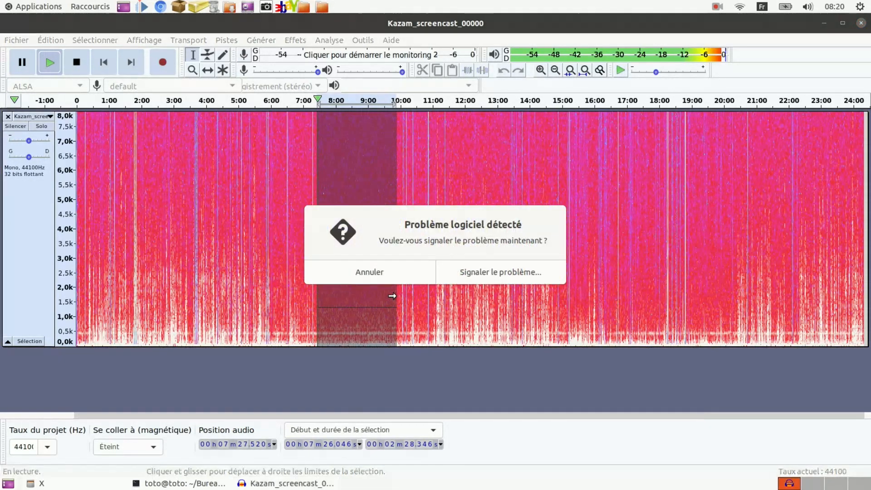
left_click(387, 276)
left_click(385, 277)
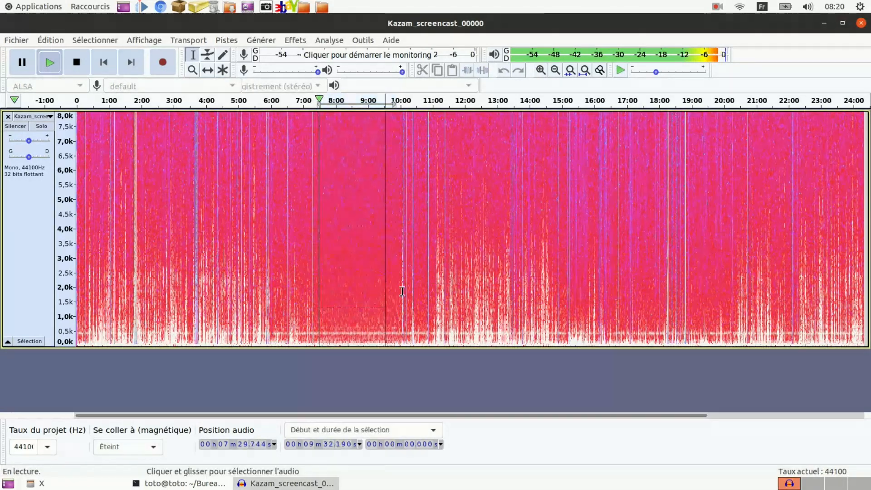
left_click(442, 298)
key("space")
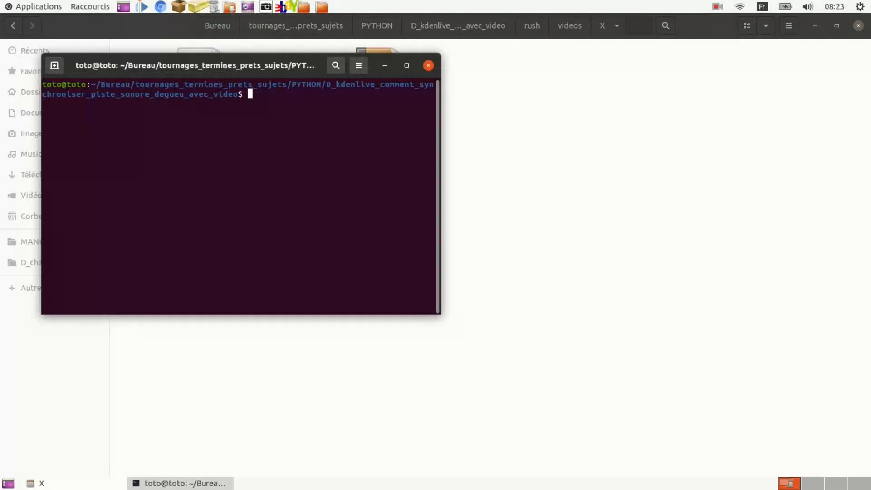
Step: Switch to the terminal and run bash autosauvegarde_avec_montage.sh to launch the Kdenlive project
type("sh au")
key("Tab")
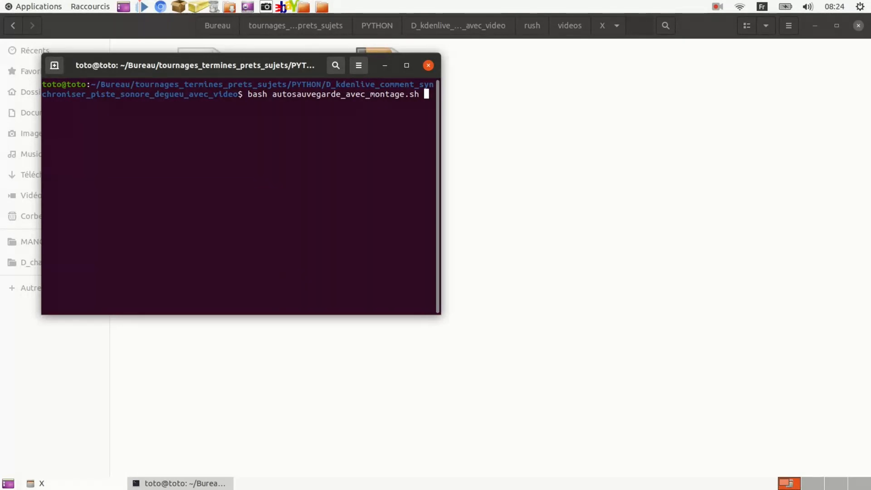
key("Return")
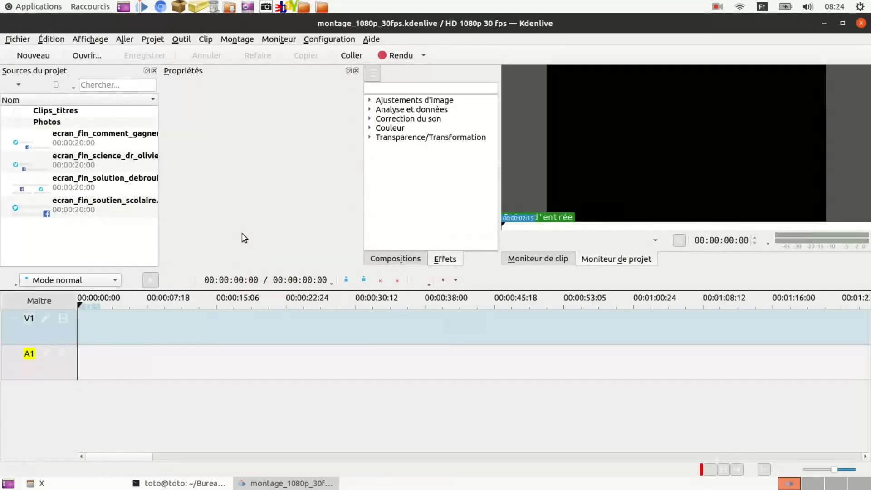
Step: Import 20210907_180548.m4a and Kazam_screencast_00000.mp4 into the Photos folder of the project sources and expand the folder
left_click(40, 123)
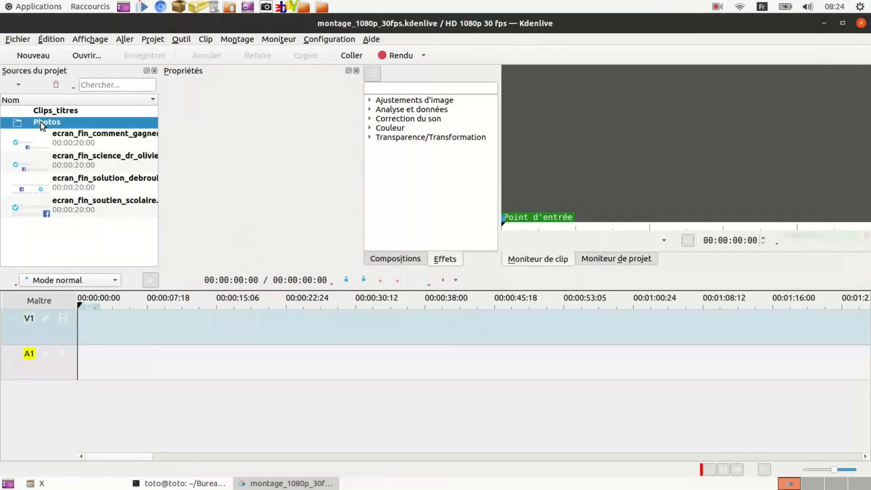
left_click(11, 80)
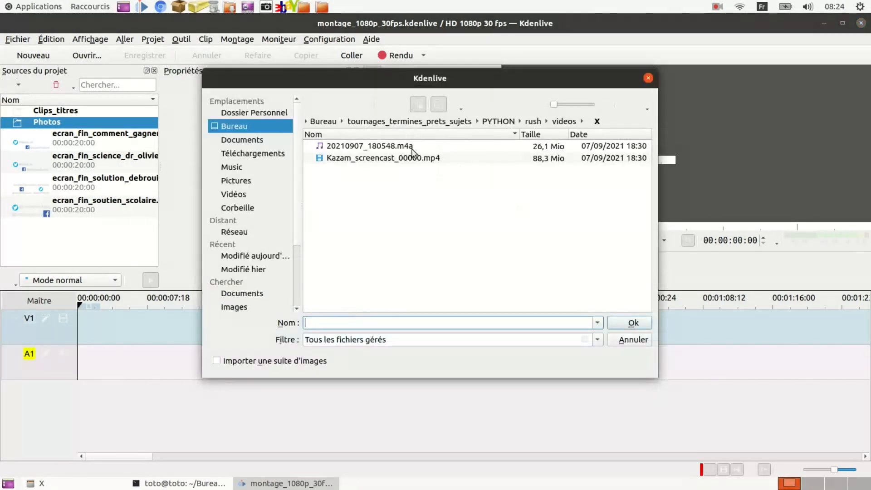
left_click(367, 145)
left_click(366, 157, "ctrl")
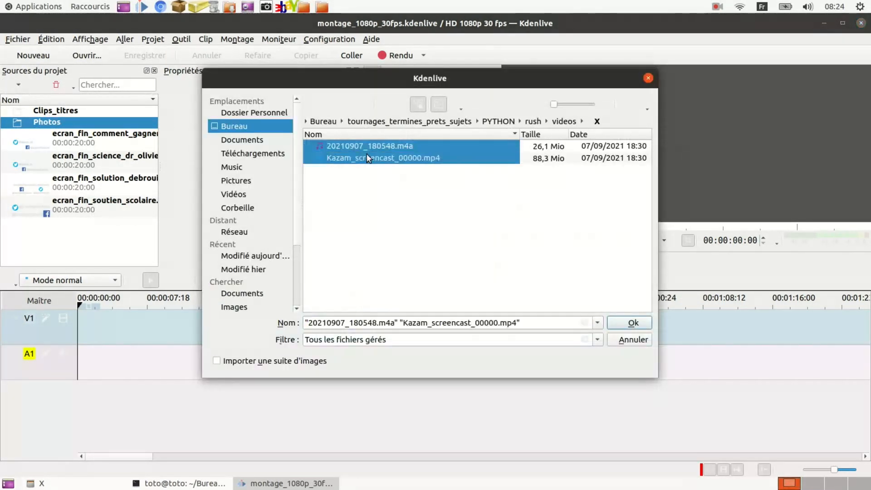
left_click(356, 147)
left_click(362, 154, "shift")
left_click(622, 327)
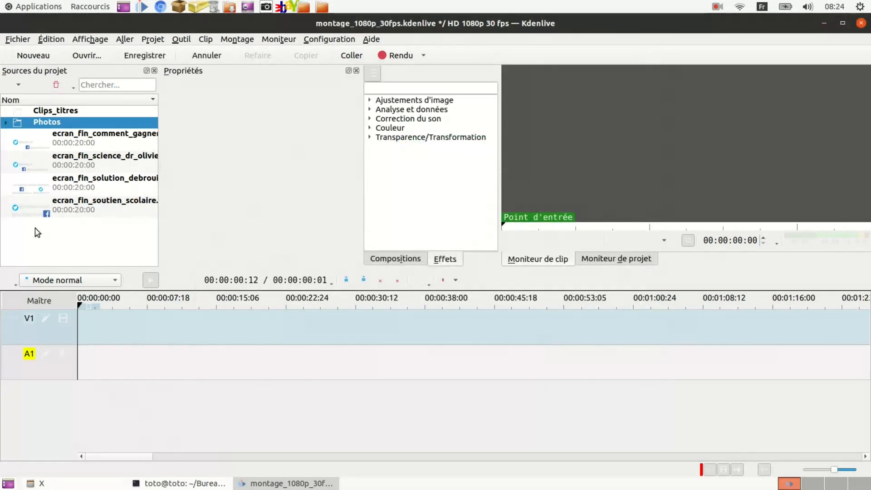
left_click(6, 123)
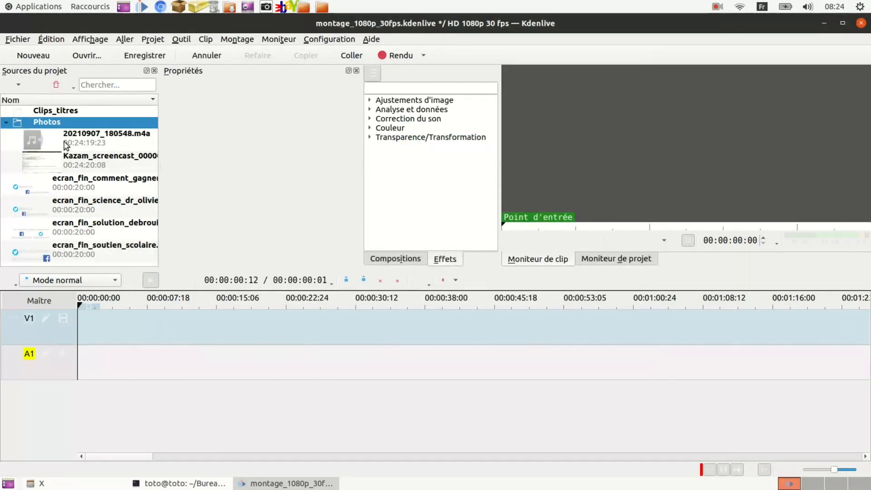
Step: Place the Kazam_screencast_00000.mp4 clip on tracks V1 and A1, starting at about 2 seconds
left_click(100, 329)
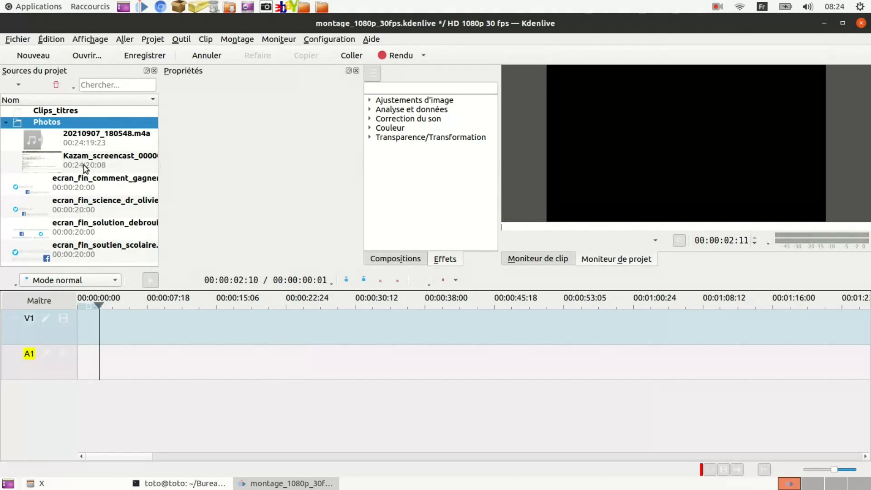
left_click_drag(86, 162, 107, 339)
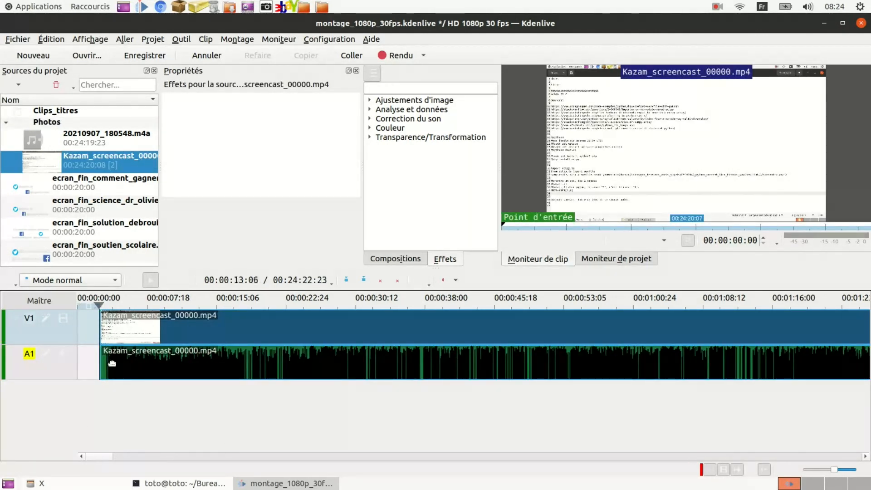
Step: Insert a new audio track below A1 and save the project
right_click(48, 367)
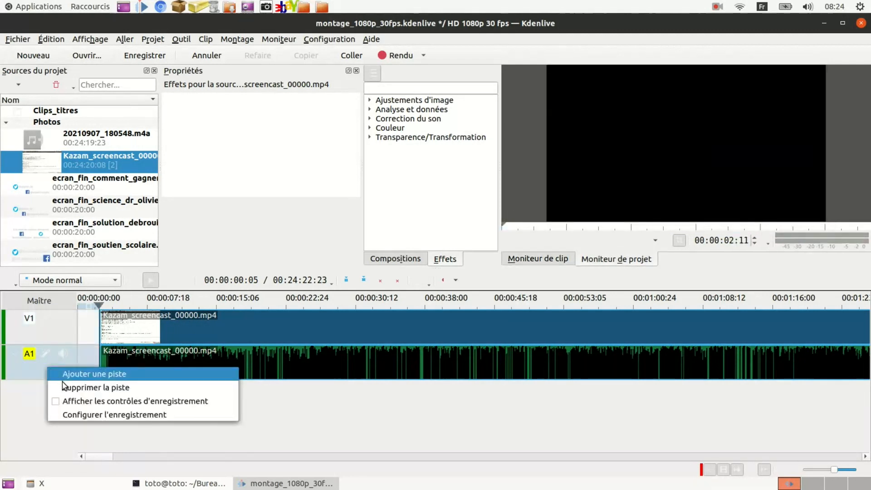
left_click(70, 378)
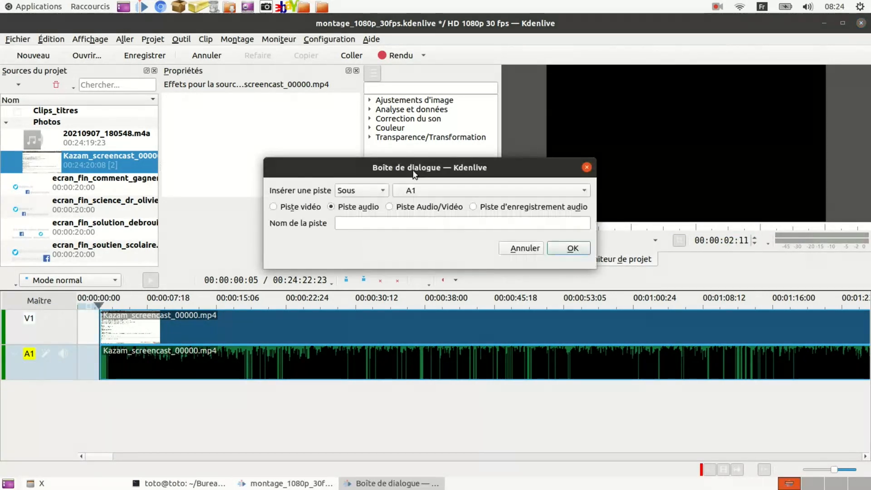
left_click(372, 191)
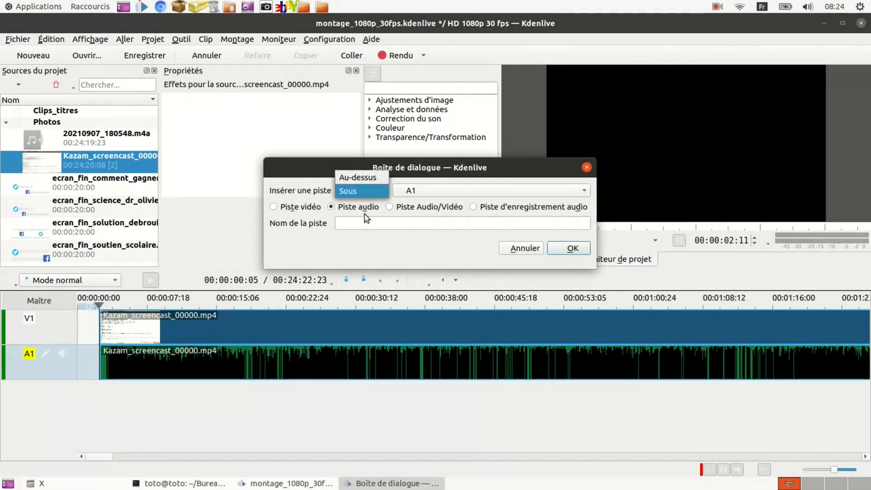
left_click(358, 191)
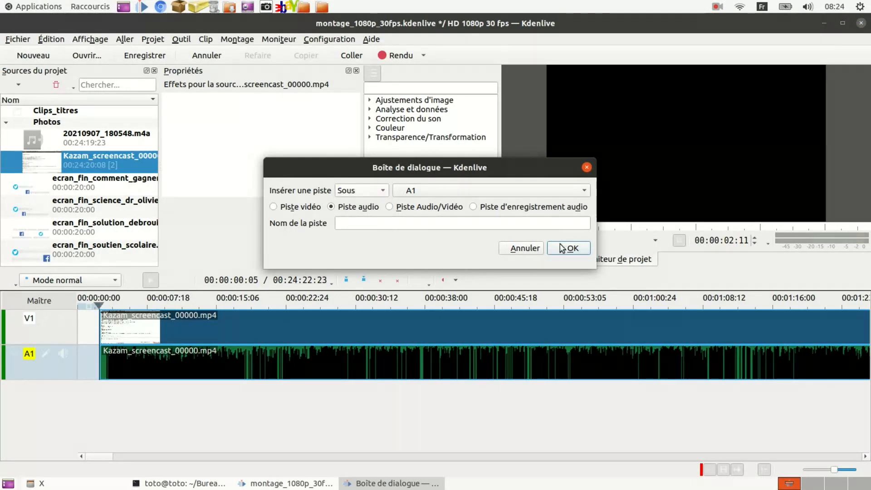
key("Return")
left_click(145, 55)
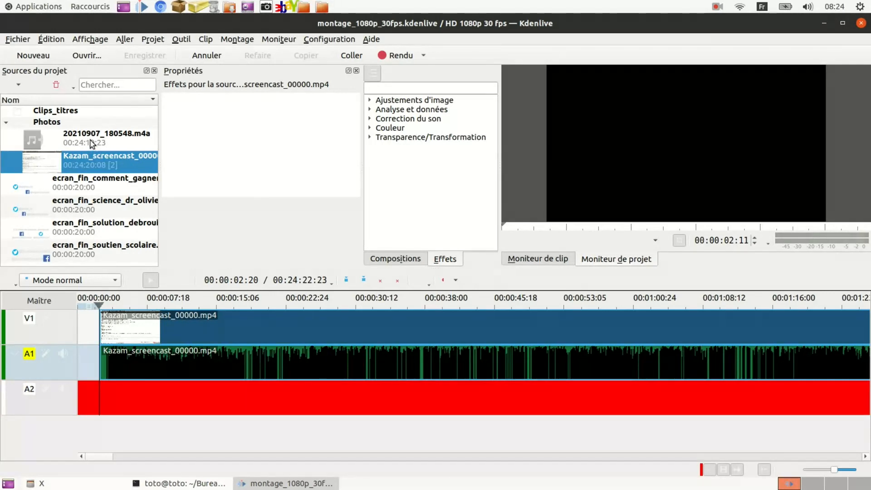
Step: Place the 20210907_180548.m4a clip on track A2, starting at about 26 seconds
left_click_drag(93, 144, 331, 424)
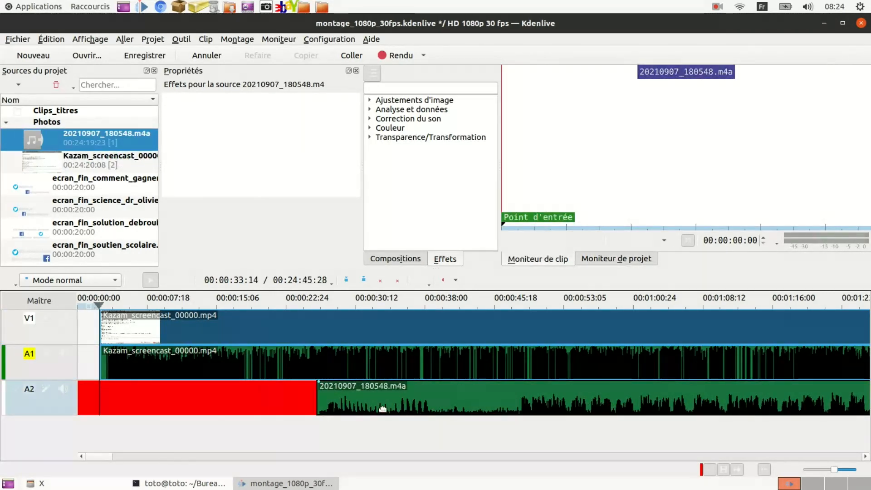
scroll(382, 408, "down", 5)
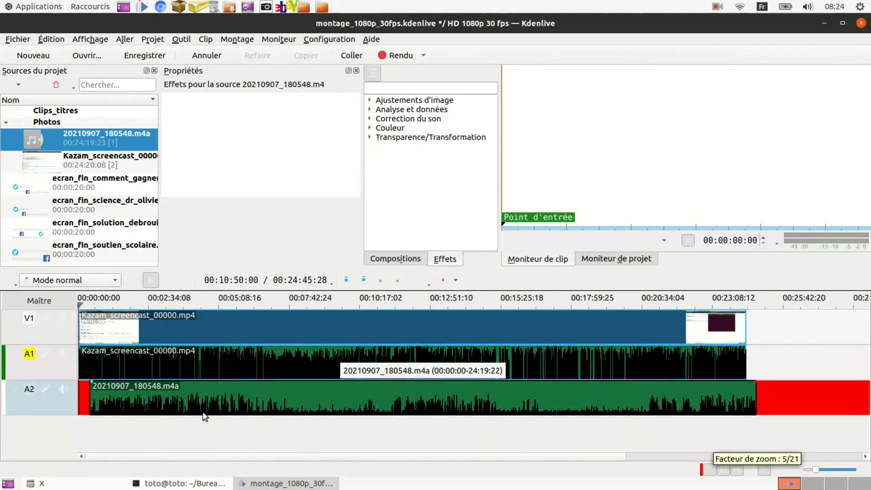
Step: Define the Kazam_screencast_00000.mp4 audio on track A1 as the audio reference
left_click(157, 370)
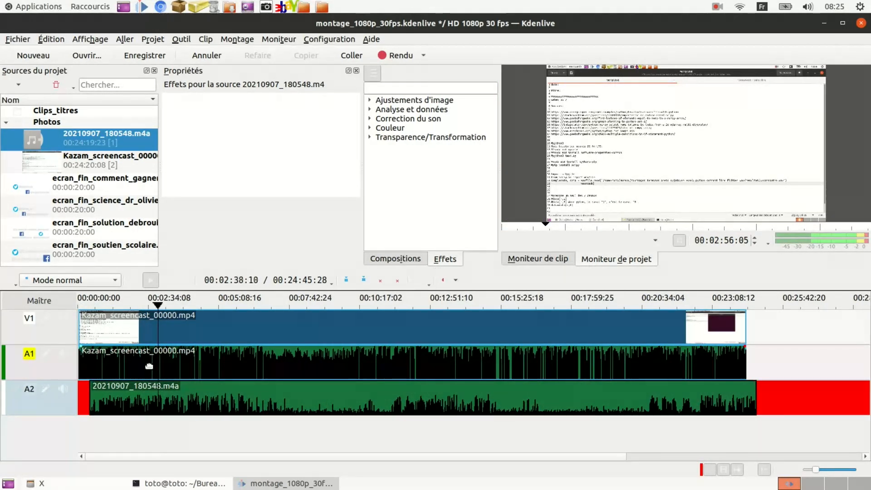
left_click(152, 363)
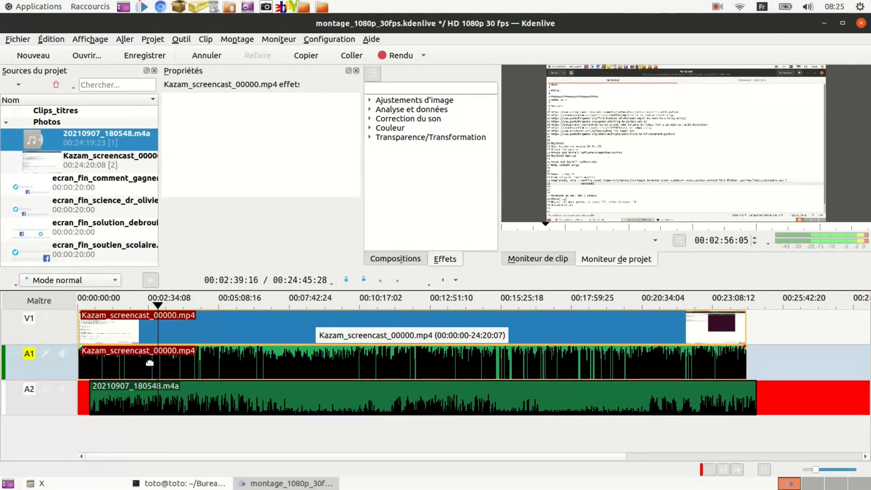
right_click(152, 367)
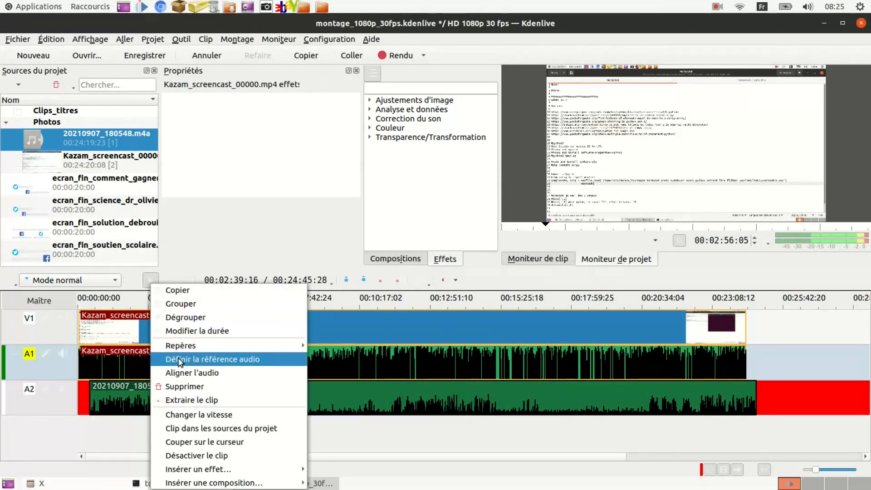
left_click(178, 359)
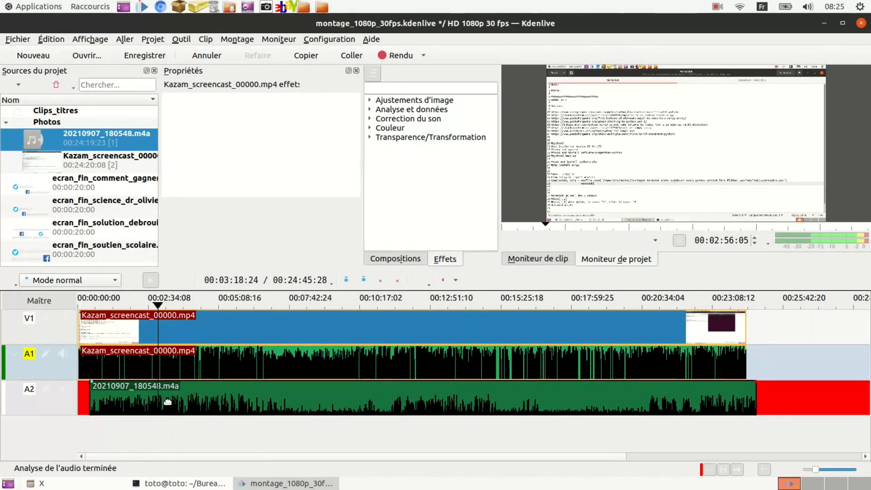
Step: Align the 20210907_180548.m4a clip on track A2 to the audio reference
left_click(152, 383)
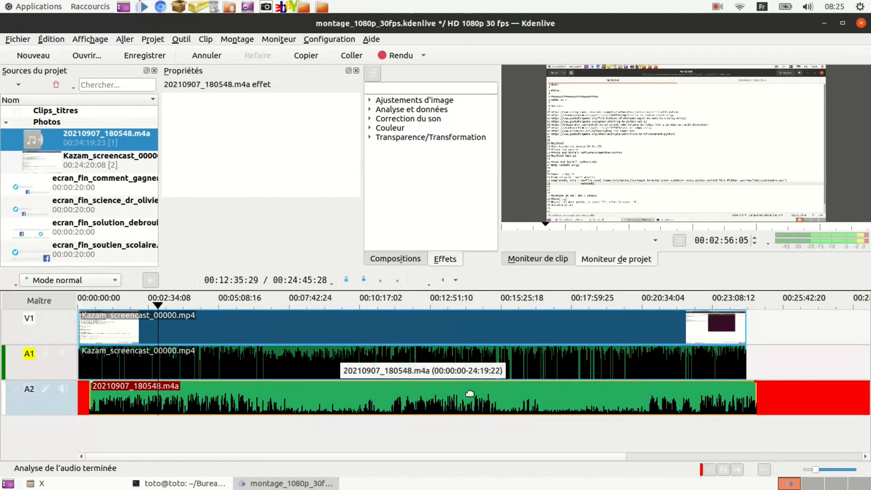
right_click(207, 397)
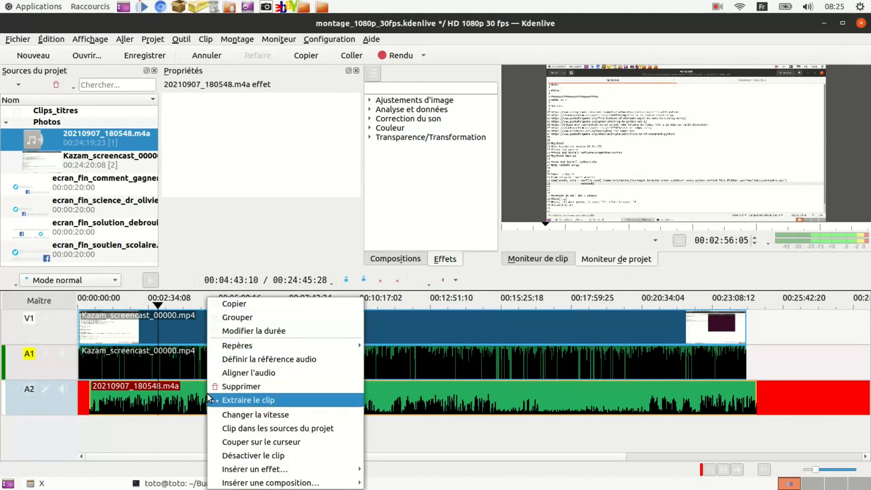
left_click(248, 372)
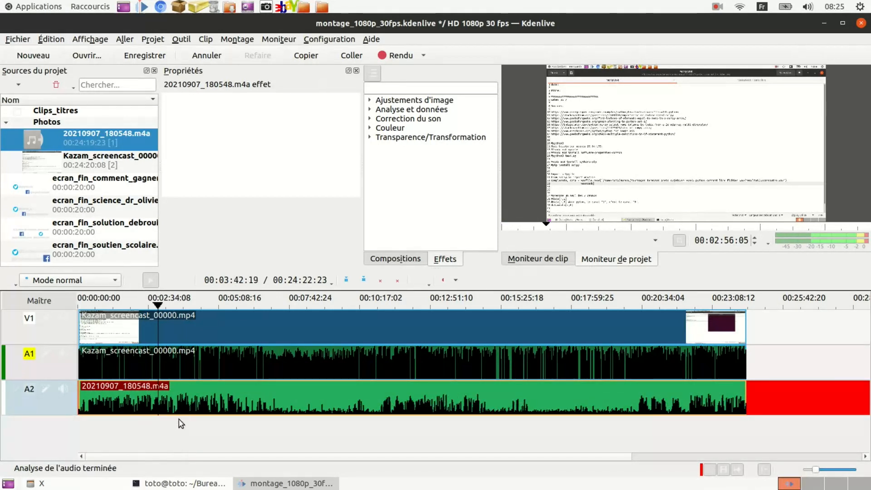
Step: Play the project near its start to check that the A2 recording is in sync with the screencast audio
left_click(121, 301)
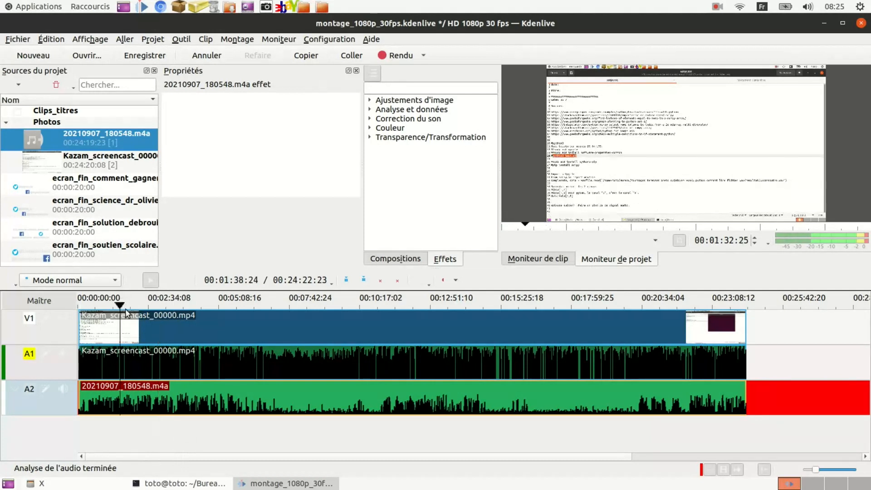
scroll(127, 435, "up", 5, "ctrl")
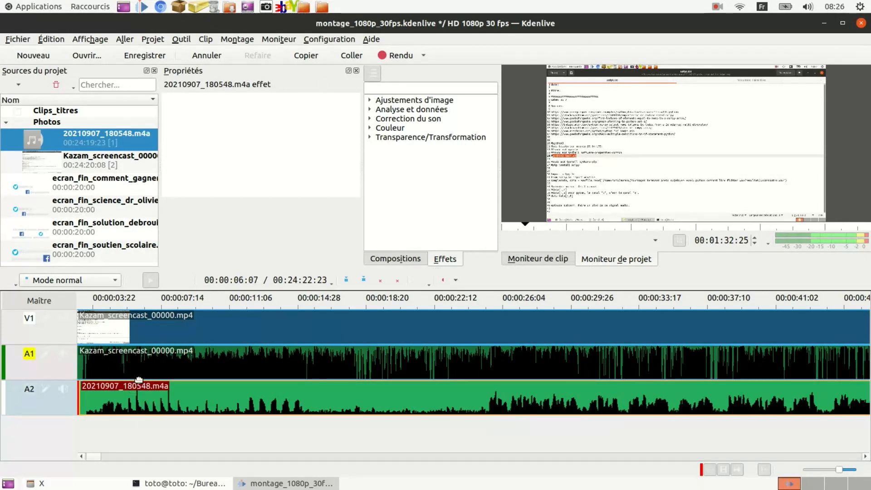
left_click(117, 303)
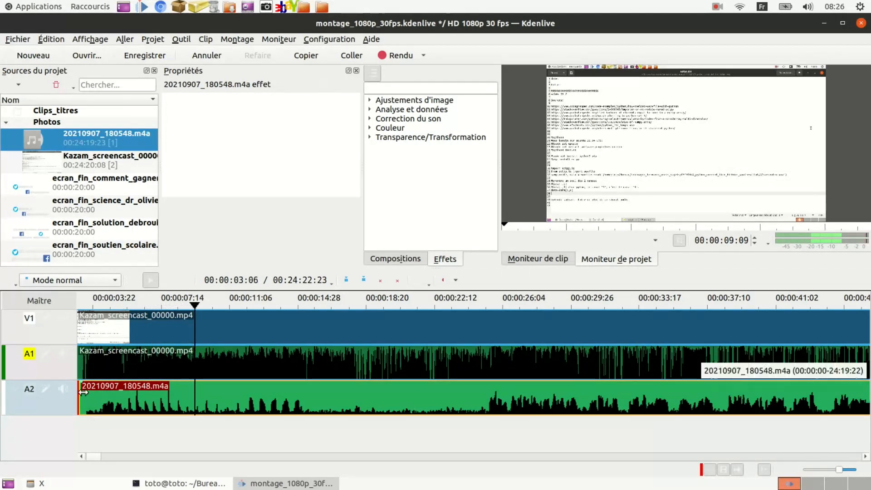
Step: Try shifting the A2 audio clip slightly later, listen to the offset against A1, and undo the shift
left_click_drag(124, 400, 137, 401)
left_click(105, 303)
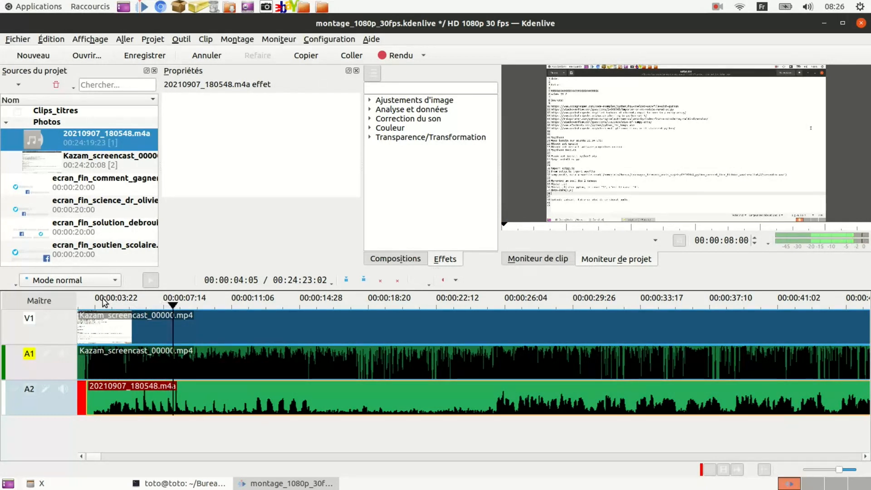
key("ctrl+z")
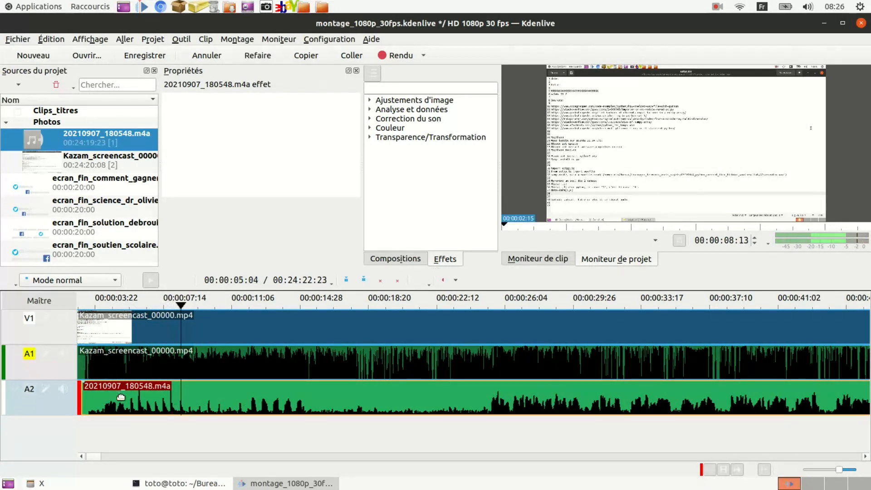
Step: Mute audio track A1, which holds the screencast's own sound
left_click(63, 353)
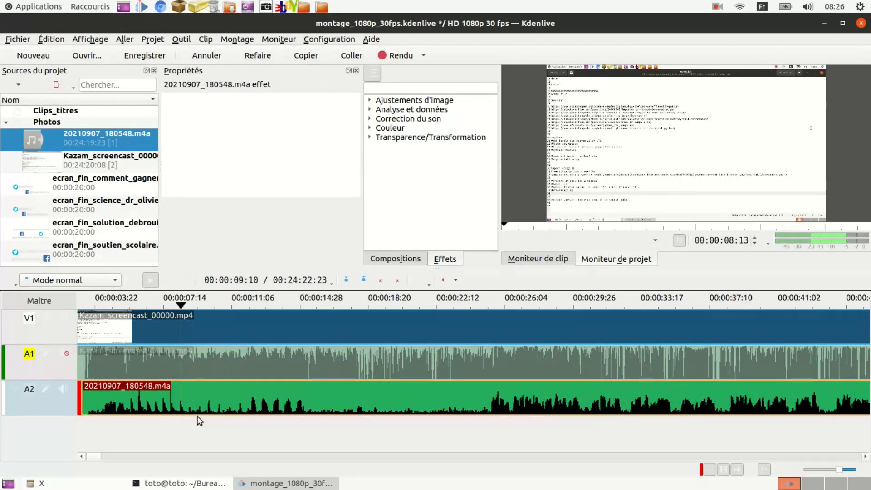
Step: Group all the clips on tracks V1, A1 and A2 and move the group to the very start of the timeline
scroll(100, 462, "up", 1)
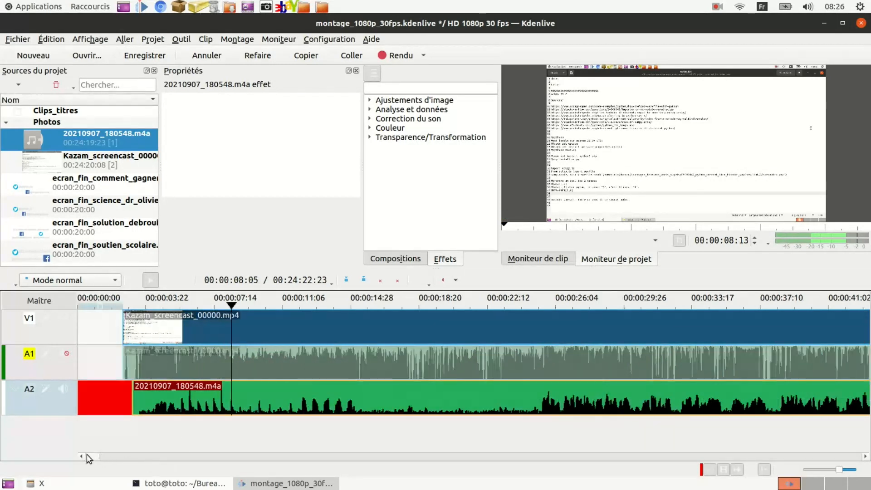
key("ctrl+a")
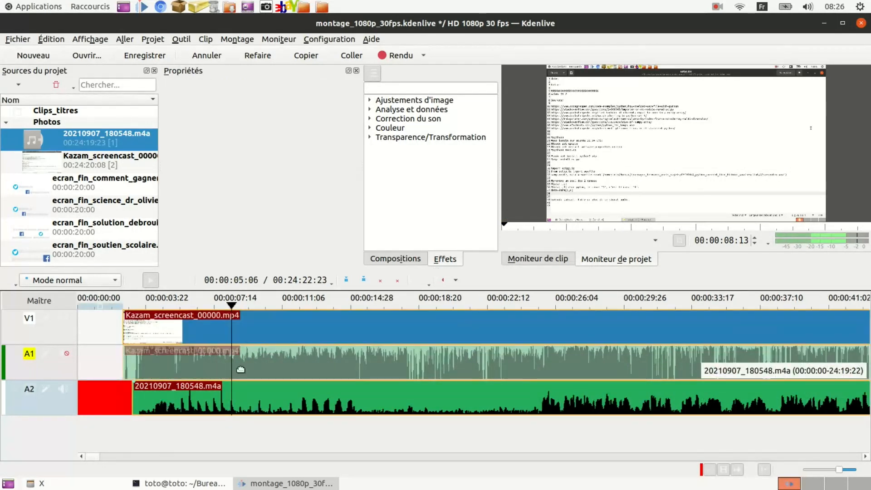
right_click(298, 326)
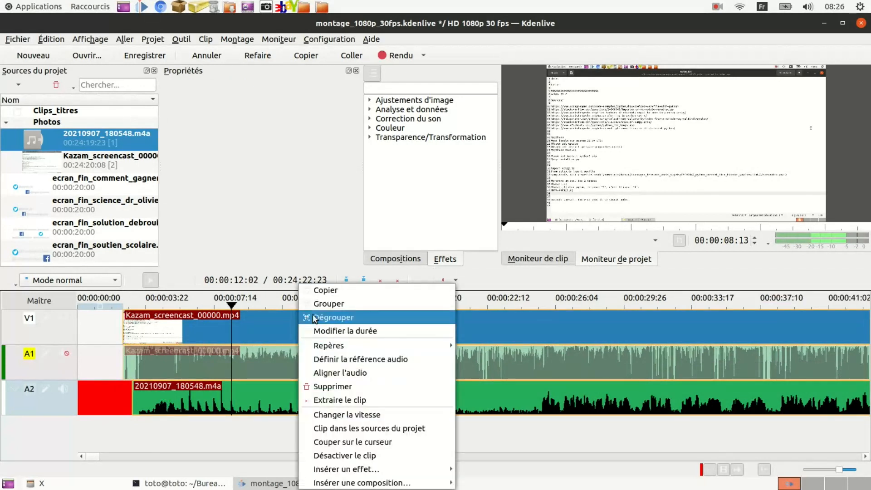
left_click(308, 317)
left_click_drag(326, 331, 284, 329)
left_click(226, 429)
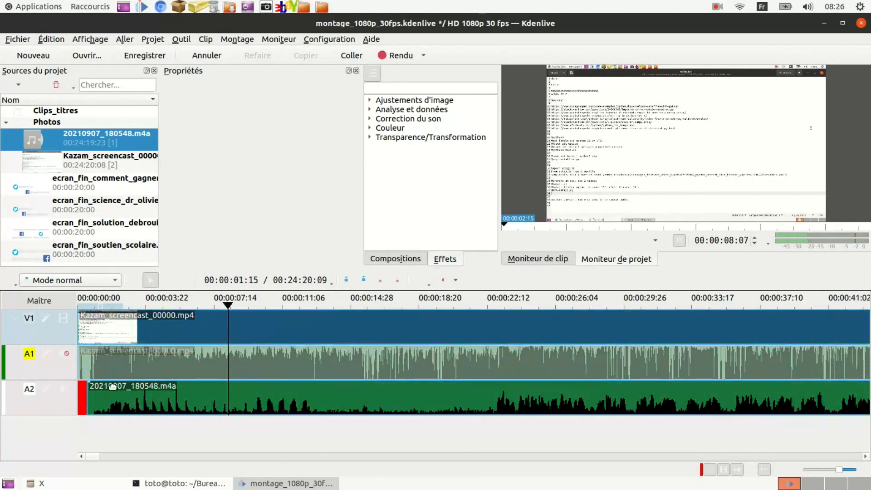
left_click(156, 325)
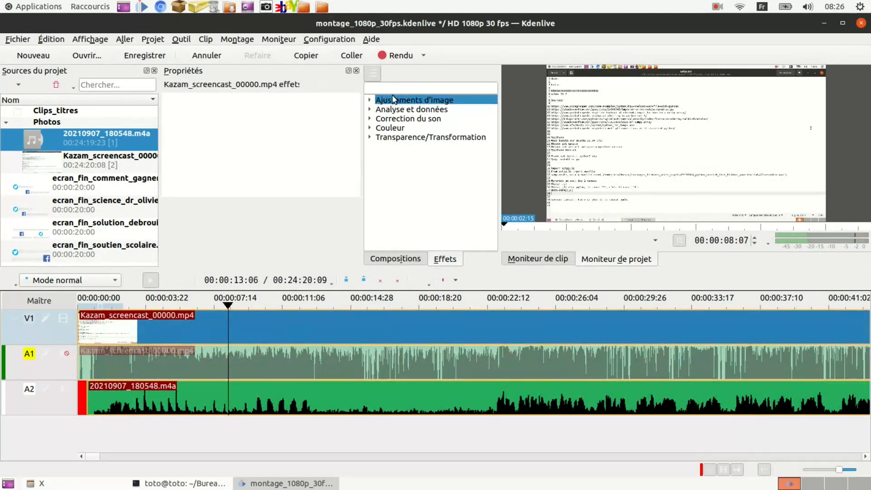
Step: Save the project and choose WebM-VP9 under Ultra-High Definition (4K) as the render format
left_click(145, 56)
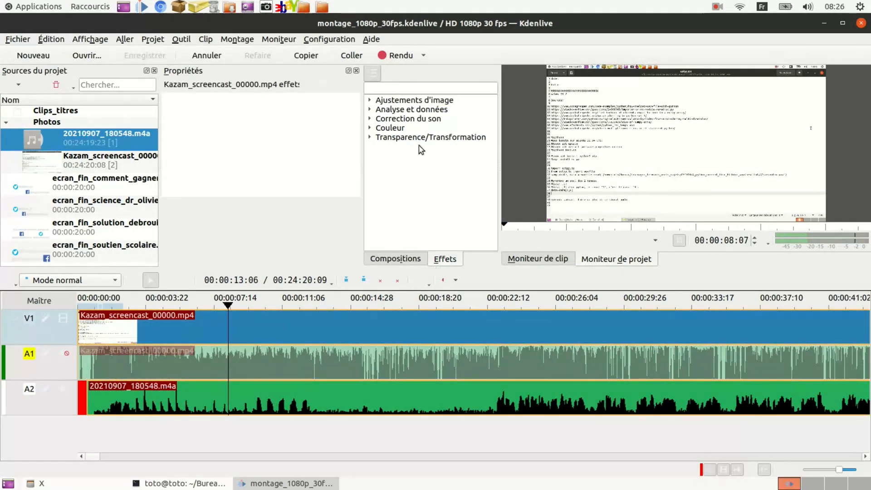
left_click(395, 56)
scroll(339, 253, "down", 2)
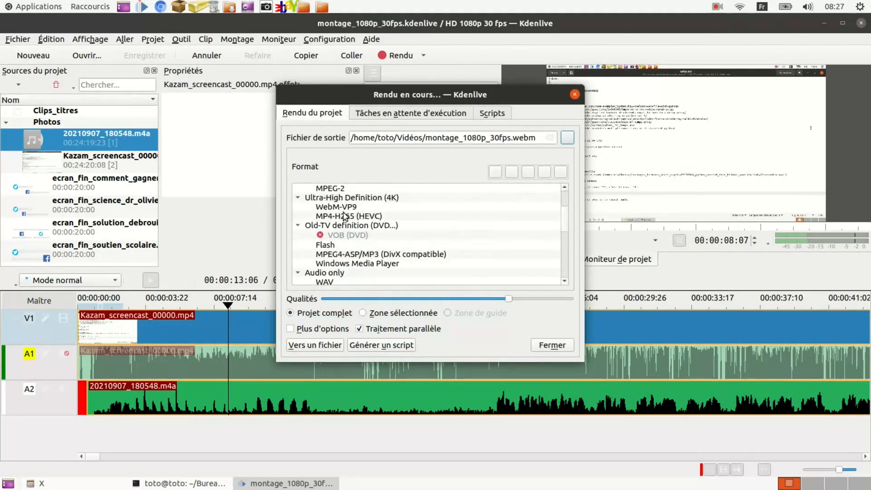
left_click(345, 209)
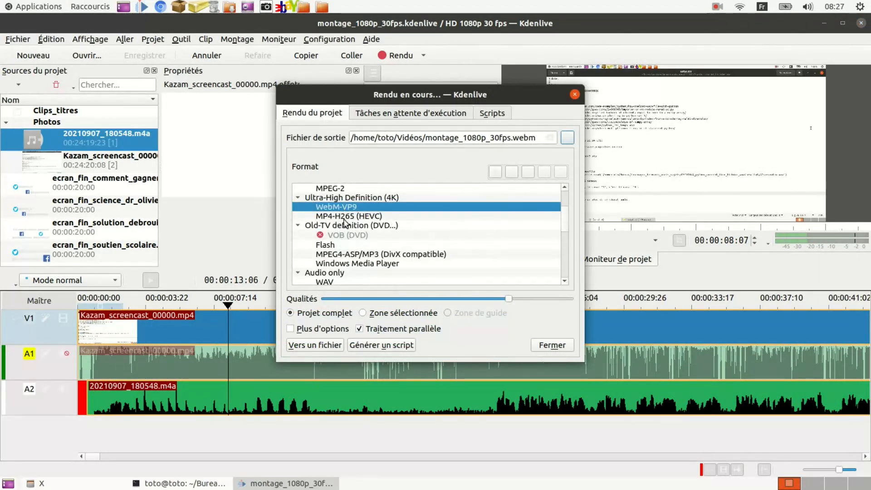